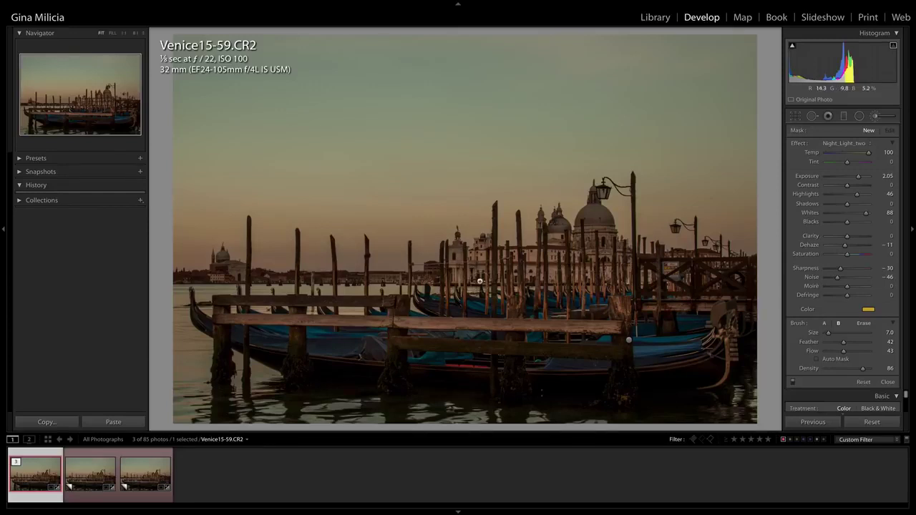
Look through the virtual copies, select Venice15-59.CR2 Copy 2 and make the Adjustment Brush active on it.
{"action": "left_click", "coordinate": [91, 476]}
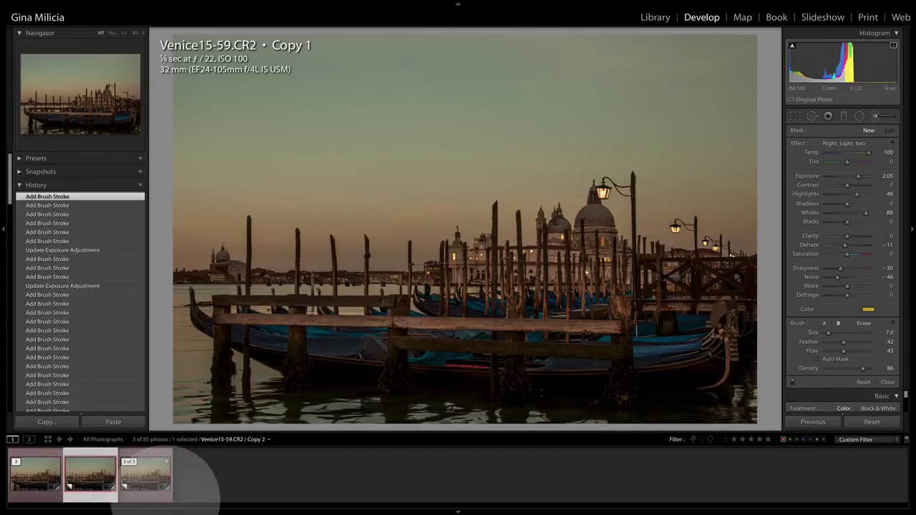
{"action": "left_click", "coordinate": [146, 483]}
{"action": "left_click", "coordinate": [143, 476]}
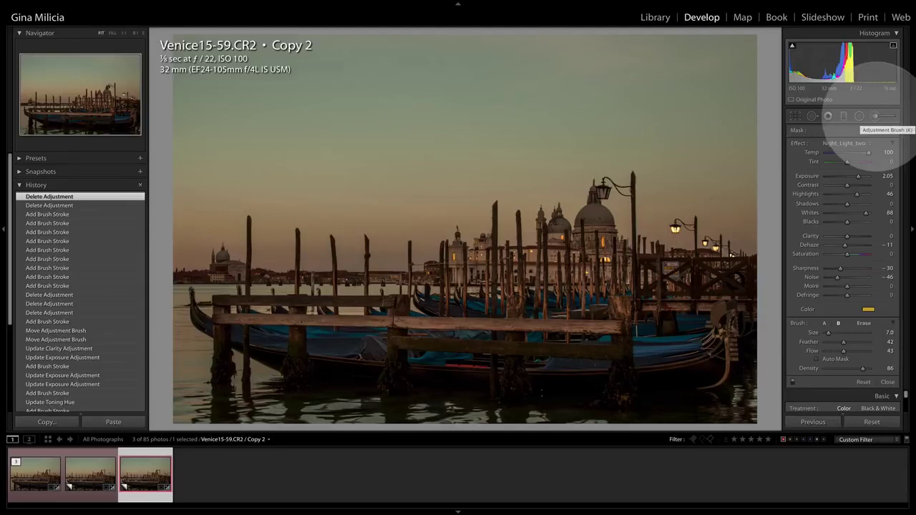
{"action": "left_click", "coordinate": [874, 116]}
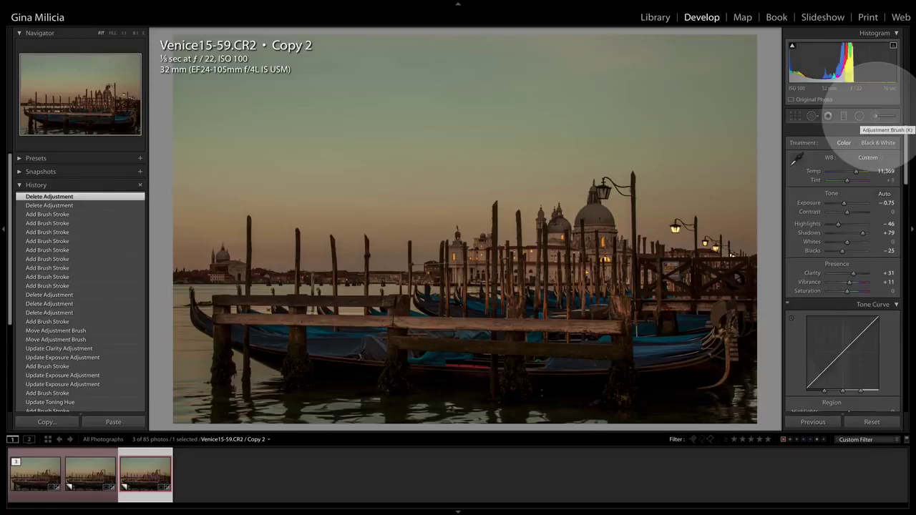
{"action": "left_click", "coordinate": [875, 115]}
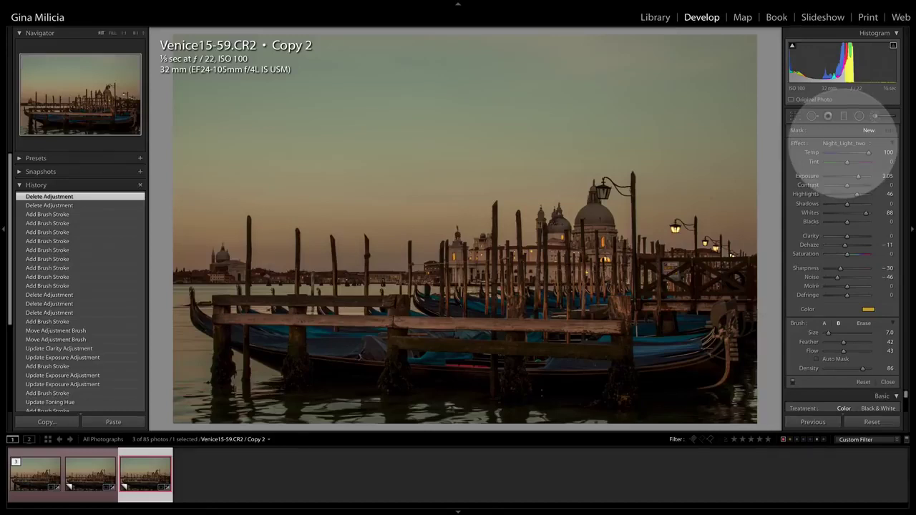
Compare the Night_Light_two and Night light_one brush presets and load Night light_one.
{"action": "left_click", "coordinate": [845, 143]}
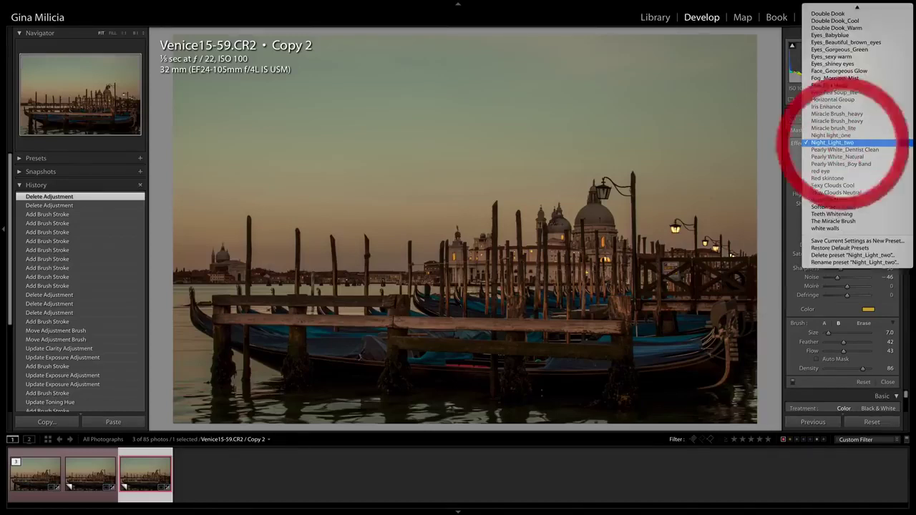
{"action": "left_click", "coordinate": [831, 135]}
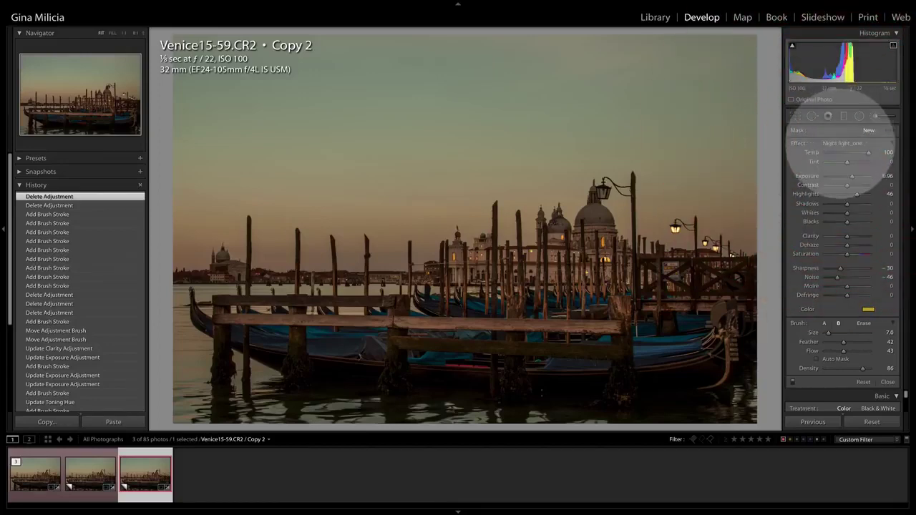
{"action": "left_click", "coordinate": [838, 142]}
{"action": "left_click", "coordinate": [834, 149]}
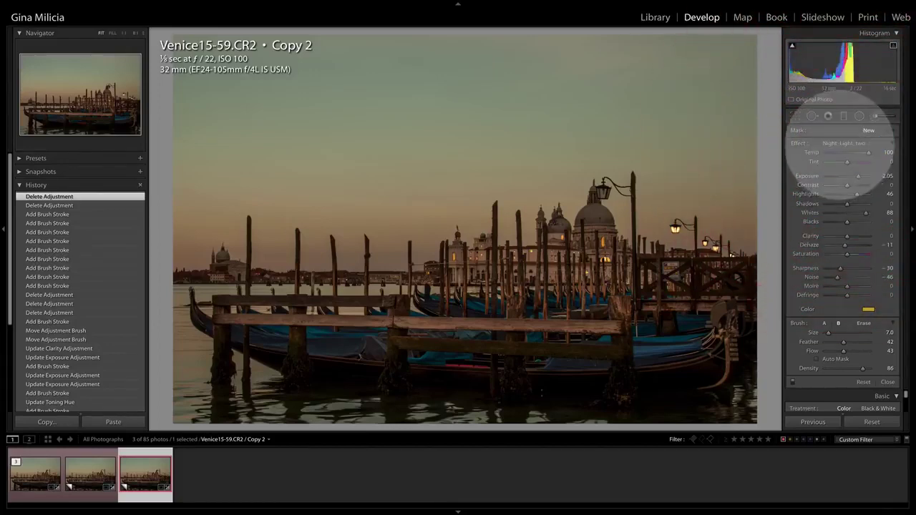
{"action": "left_click", "coordinate": [839, 143]}
{"action": "left_click", "coordinate": [832, 135]}
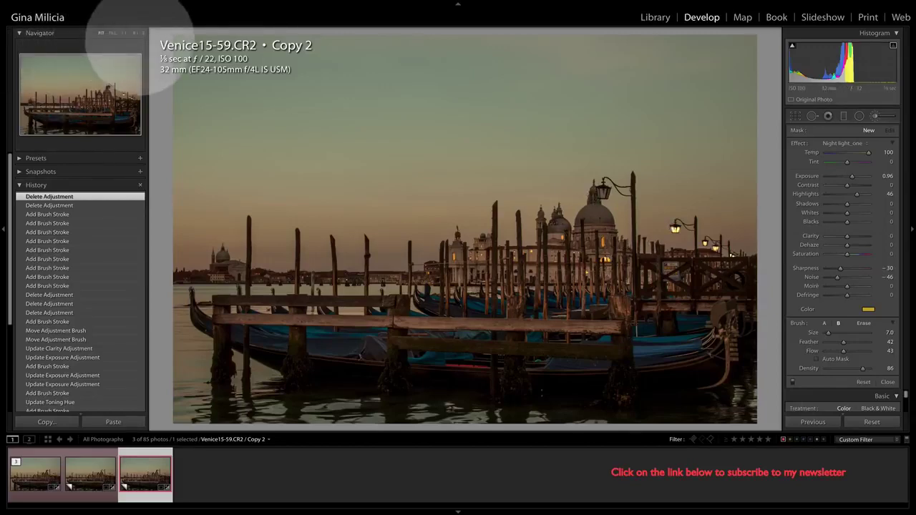
Adjust the brush's tint to a golden yellow for lighting the large unlit street lamp beside the dome.
{"action": "left_click", "coordinate": [134, 33]}
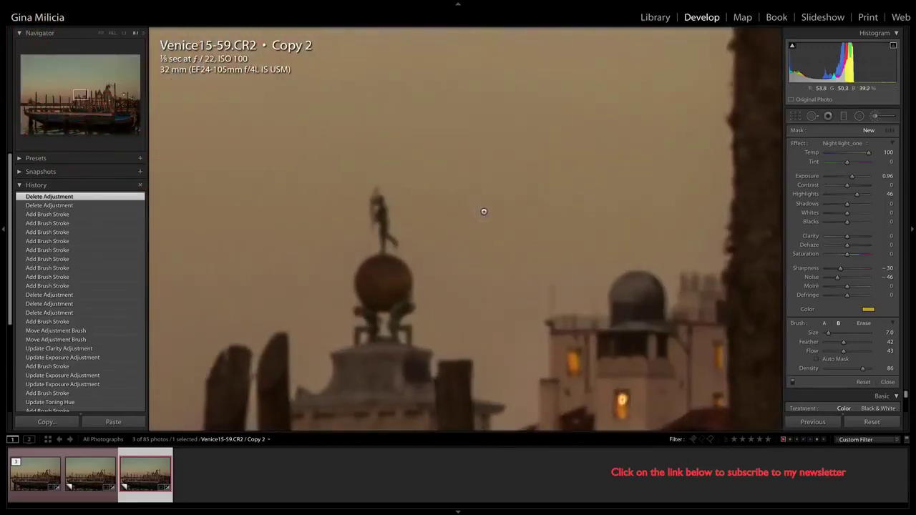
{"action": "left_click_drag", "start_coordinate": [726, 205], "coordinate": [88, 237]}
{"action": "left_click_drag", "start_coordinate": [565, 244], "coordinate": [156, 164]}
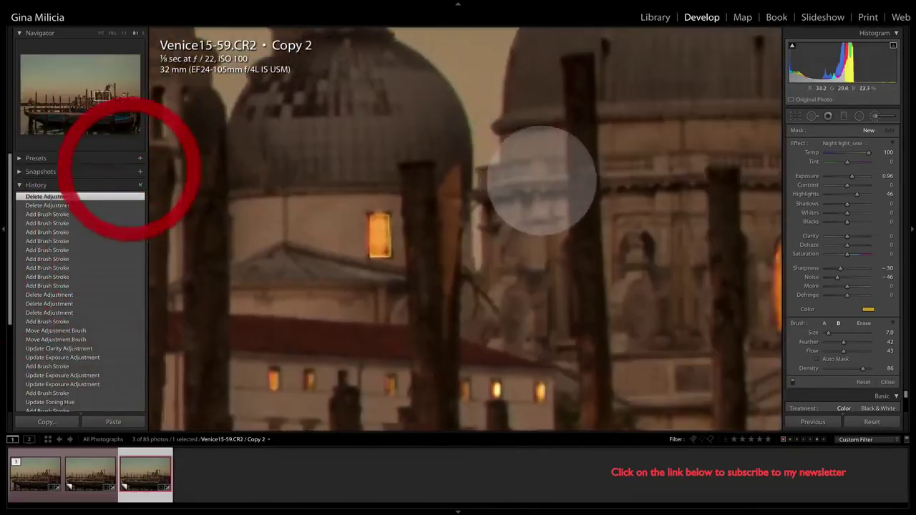
{"action": "left_click_drag", "start_coordinate": [561, 185], "coordinate": [197, 247]}
{"action": "left_click_drag", "start_coordinate": [540, 273], "coordinate": [435, 348]}
{"action": "left_click_drag", "start_coordinate": [562, 225], "coordinate": [653, 378]}
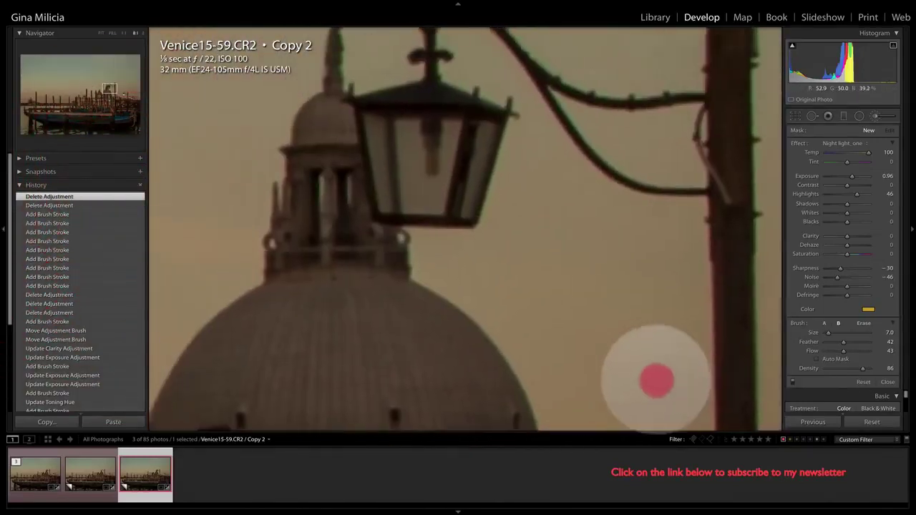
{"action": "left_click_drag", "start_coordinate": [563, 265], "coordinate": [593, 298]}
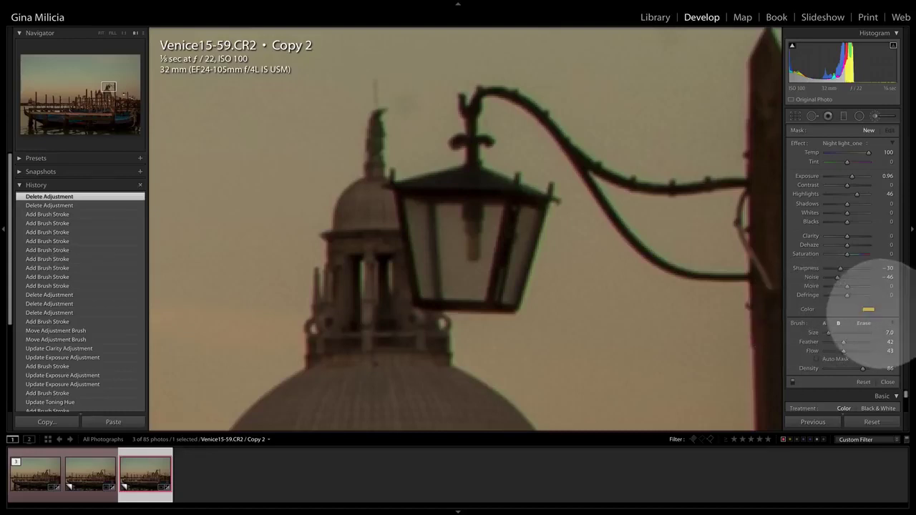
{"action": "left_click", "coordinate": [868, 310]}
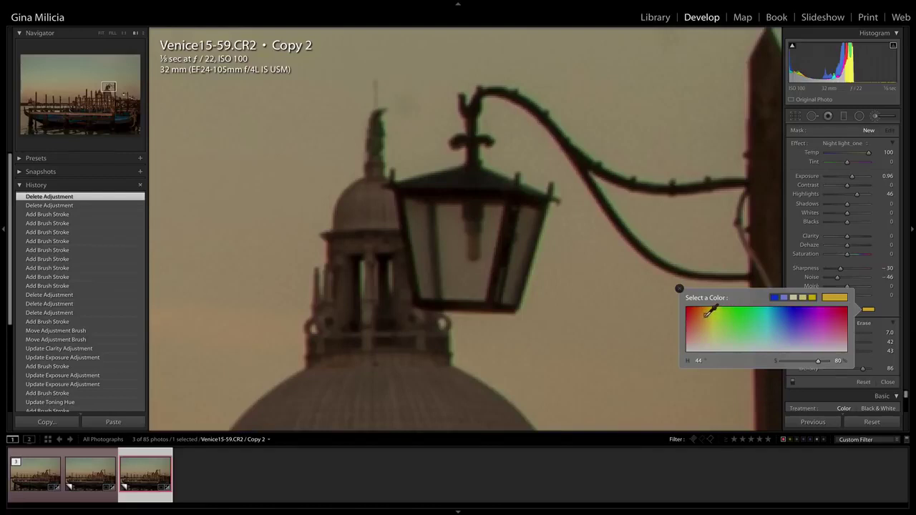
{"action": "left_click_drag", "start_coordinate": [706, 315], "coordinate": [708, 319]}
{"action": "left_click", "coordinate": [679, 288]}
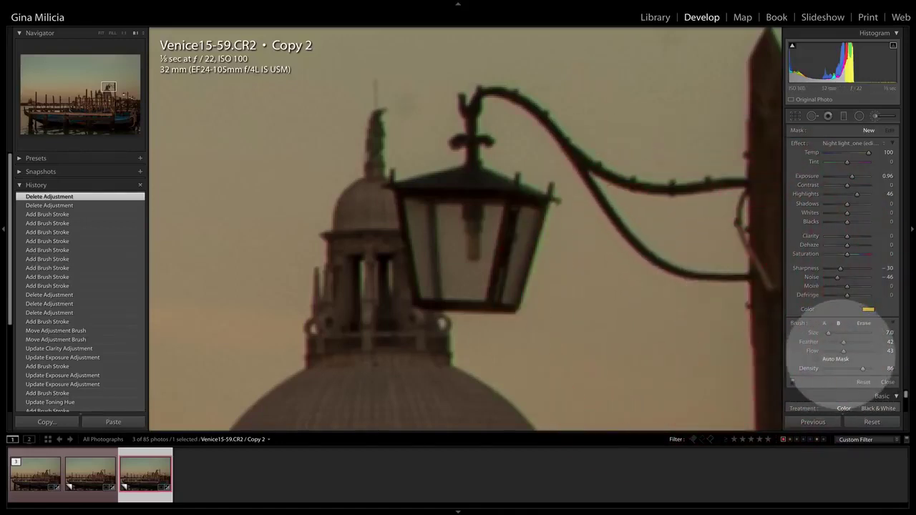
Set the brush to size 9, feather 45 and flow 53 so it fits the lamp's glass panes.
{"action": "left_click_drag", "start_coordinate": [843, 350], "coordinate": [844, 342]}
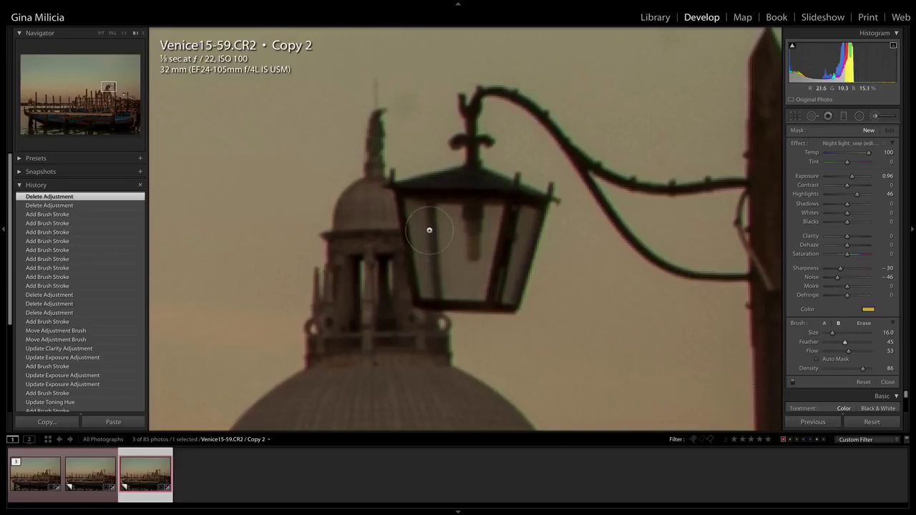
{"action": "key", "text": "["}
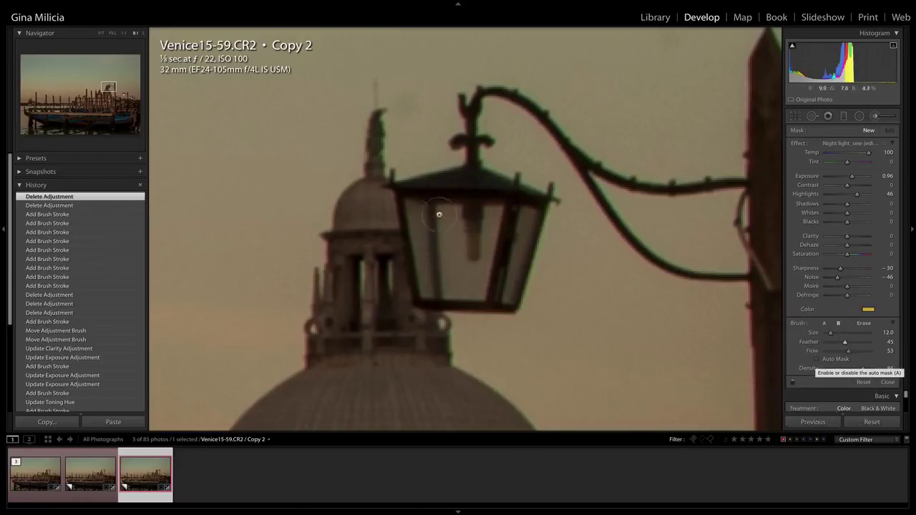
{"action": "key", "text": "["}
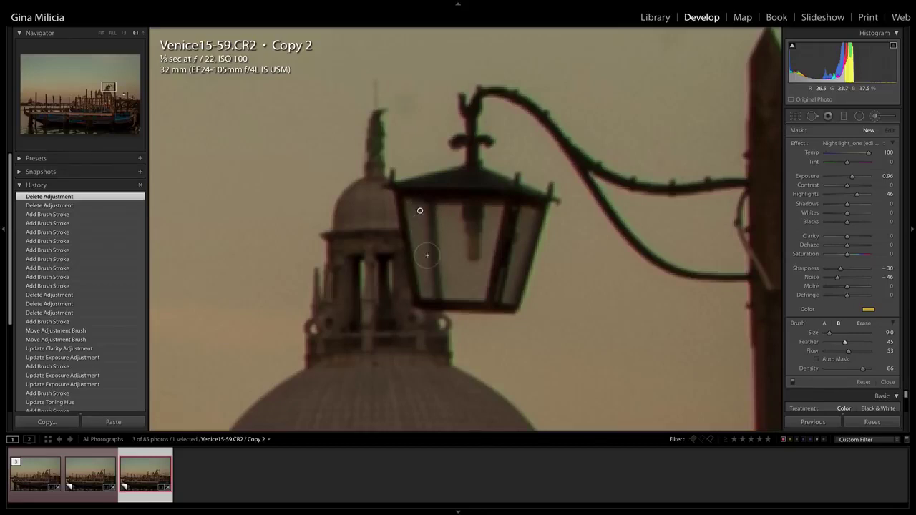
Paint the warm yellow glow over all the glass panes of the large street lamp.
{"action": "mouse_move", "coordinate": [419, 207]}
{"action": "left_mouse_down"}
{"action": "mouse_move", "coordinate": [433, 295]}
{"action": "mouse_move", "coordinate": [481, 294]}
{"action": "mouse_move", "coordinate": [475, 254]}
{"action": "mouse_move", "coordinate": [487, 213]}
{"action": "mouse_move", "coordinate": [447, 209]}
{"action": "mouse_move", "coordinate": [494, 213]}
{"action": "mouse_move", "coordinate": [462, 276]}
{"action": "left_mouse_up"}
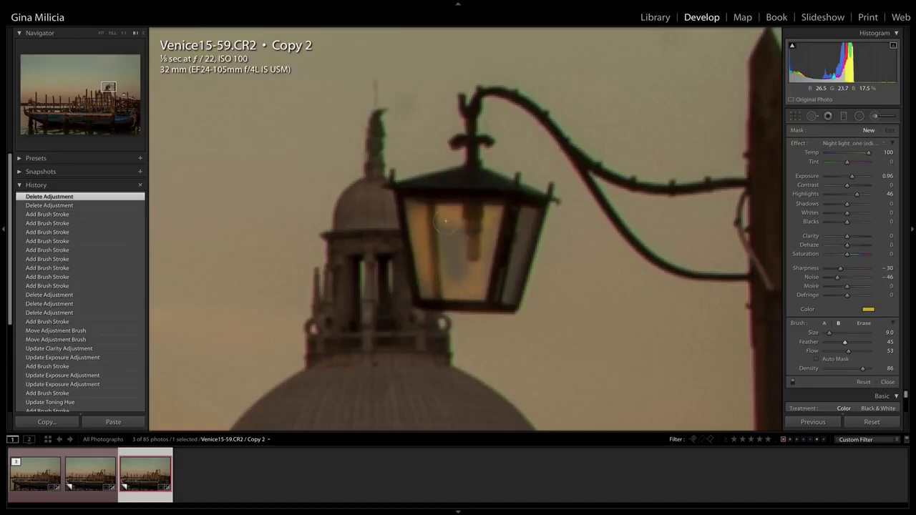
{"action": "mouse_move", "coordinate": [445, 222]}
{"action": "left_mouse_down"}
{"action": "mouse_move", "coordinate": [437, 269]}
{"action": "mouse_move", "coordinate": [408, 207]}
{"action": "mouse_move", "coordinate": [423, 300]}
{"action": "mouse_move", "coordinate": [501, 295]}
{"action": "mouse_move", "coordinate": [527, 214]}
{"action": "mouse_move", "coordinate": [505, 299]}
{"action": "mouse_move", "coordinate": [513, 237]}
{"action": "mouse_move", "coordinate": [503, 279]}
{"action": "mouse_move", "coordinate": [485, 281]}
{"action": "mouse_move", "coordinate": [483, 244]}
{"action": "mouse_move", "coordinate": [470, 259]}
{"action": "mouse_move", "coordinate": [496, 228]}
{"action": "mouse_move", "coordinate": [489, 288]}
{"action": "mouse_move", "coordinate": [498, 297]}
{"action": "mouse_move", "coordinate": [519, 279]}
{"action": "mouse_move", "coordinate": [517, 219]}
{"action": "mouse_move", "coordinate": [402, 205]}
{"action": "mouse_move", "coordinate": [425, 293]}
{"action": "mouse_move", "coordinate": [464, 292]}
{"action": "left_mouse_up"}
{"action": "mouse_move", "coordinate": [470, 223]}
{"action": "left_mouse_down"}
{"action": "mouse_move", "coordinate": [470, 256]}
{"action": "mouse_move", "coordinate": [430, 284]}
{"action": "left_mouse_up"}
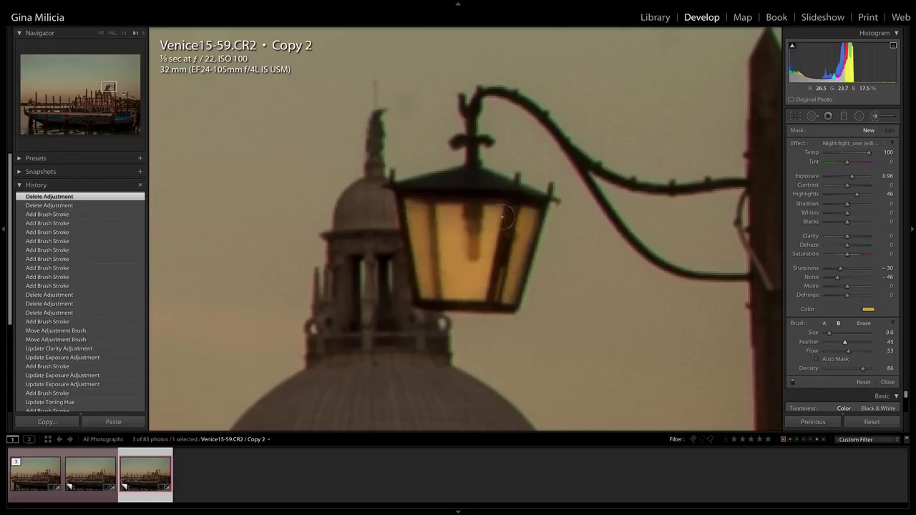
{"action": "left_click_drag", "start_coordinate": [502, 216], "coordinate": [527, 218]}
{"action": "left_click_drag", "start_coordinate": [463, 296], "coordinate": [425, 292]}
{"action": "left_click_drag", "start_coordinate": [420, 211], "coordinate": [424, 224]}
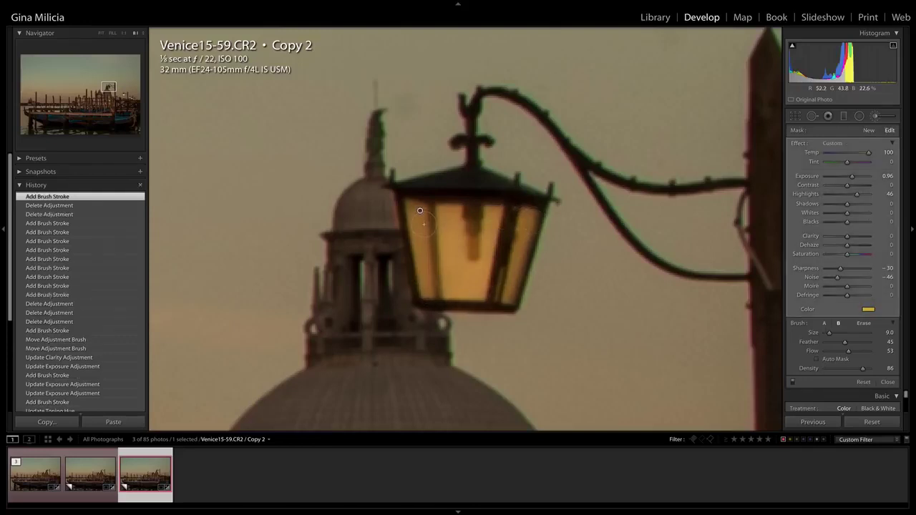
Erase the glow that spills past the edges of the lamp using a size 6 eraser with feather 65.
{"action": "key", "text": "alt"}
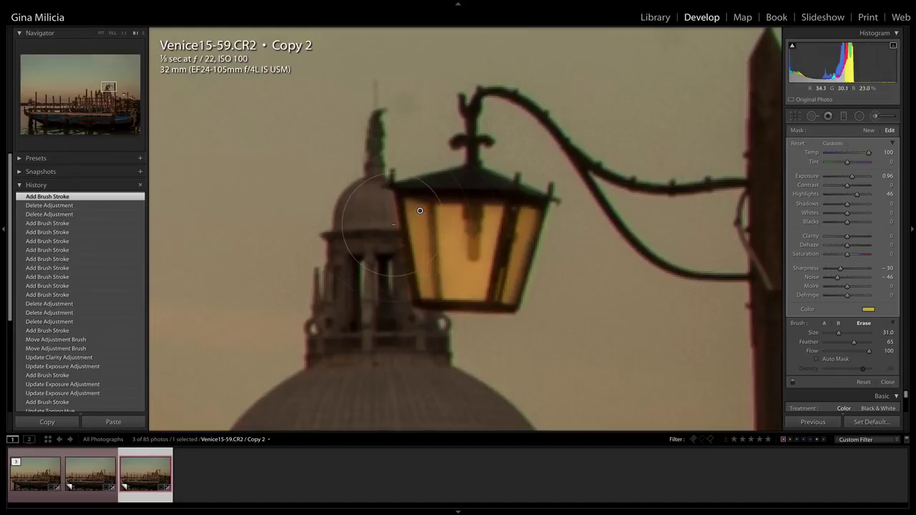
{"action": "left_click", "coordinate": [837, 323]}
{"action": "key", "text": "alt"}
{"action": "left_click_drag", "start_coordinate": [385, 202], "coordinate": [370, 202]}
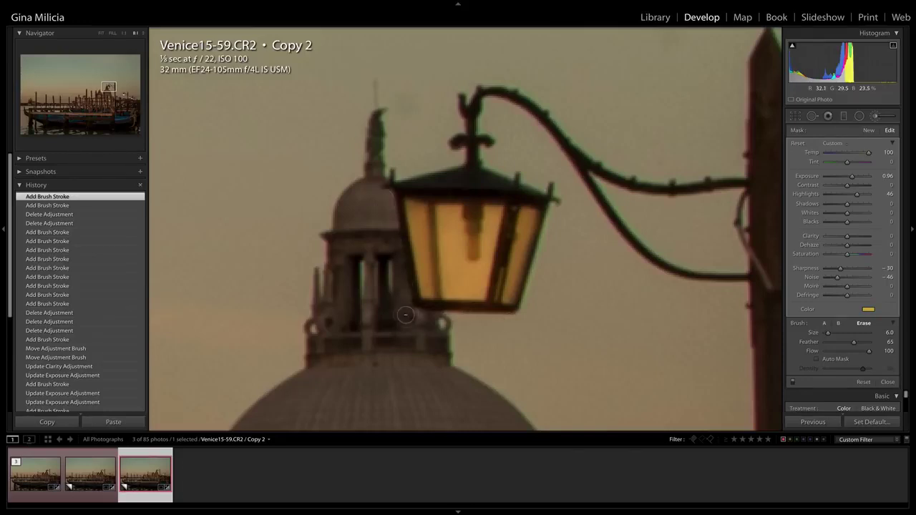
{"action": "left_click_drag", "start_coordinate": [383, 203], "coordinate": [420, 210]}
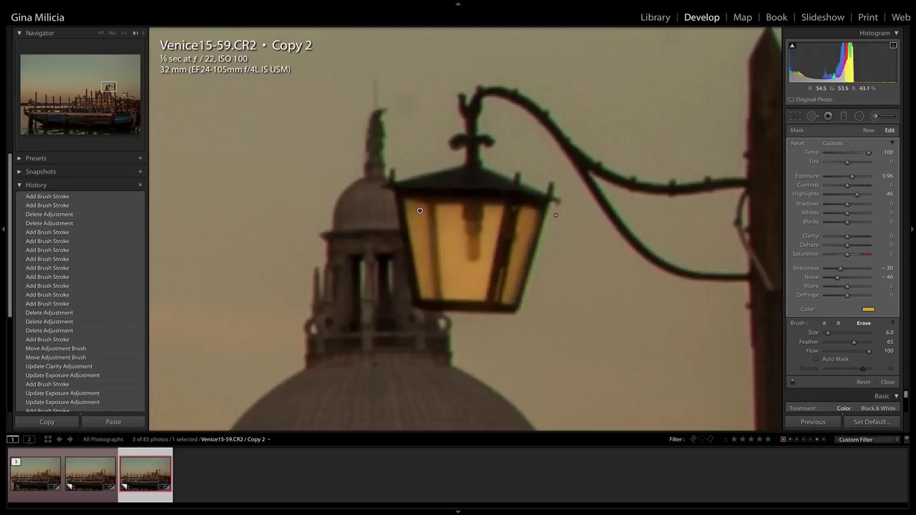
{"action": "left_click_drag", "start_coordinate": [532, 313], "coordinate": [565, 307]}
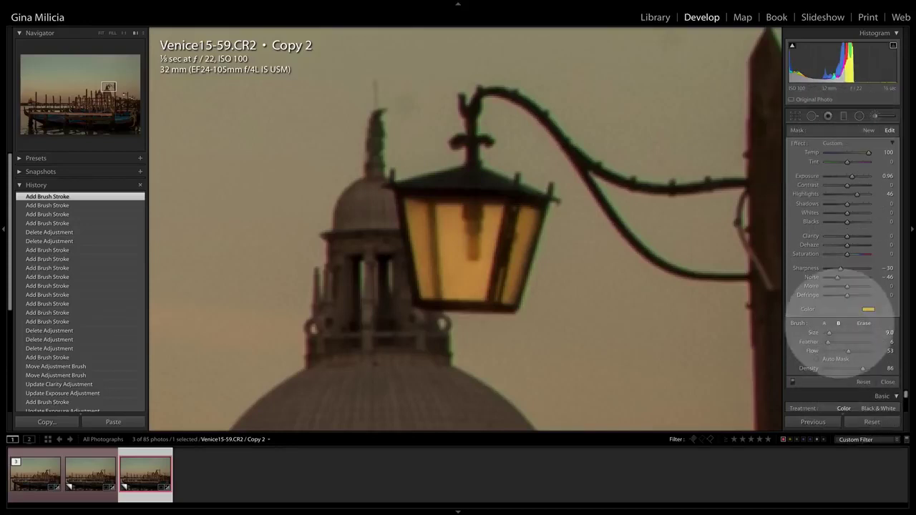
Lower the brush flow to 11 and paint a faint glow across the lamp's metal roof.
{"action": "left_click_drag", "start_coordinate": [848, 350], "coordinate": [829, 350]}
{"action": "mouse_move", "coordinate": [554, 199]}
{"action": "left_mouse_down"}
{"action": "mouse_move", "coordinate": [493, 183]}
{"action": "mouse_move", "coordinate": [416, 184]}
{"action": "mouse_move", "coordinate": [516, 192]}
{"action": "mouse_move", "coordinate": [463, 176]}
{"action": "mouse_move", "coordinate": [411, 184]}
{"action": "mouse_move", "coordinate": [525, 193]}
{"action": "mouse_move", "coordinate": [481, 180]}
{"action": "mouse_move", "coordinate": [413, 186]}
{"action": "mouse_move", "coordinate": [471, 189]}
{"action": "left_mouse_up"}
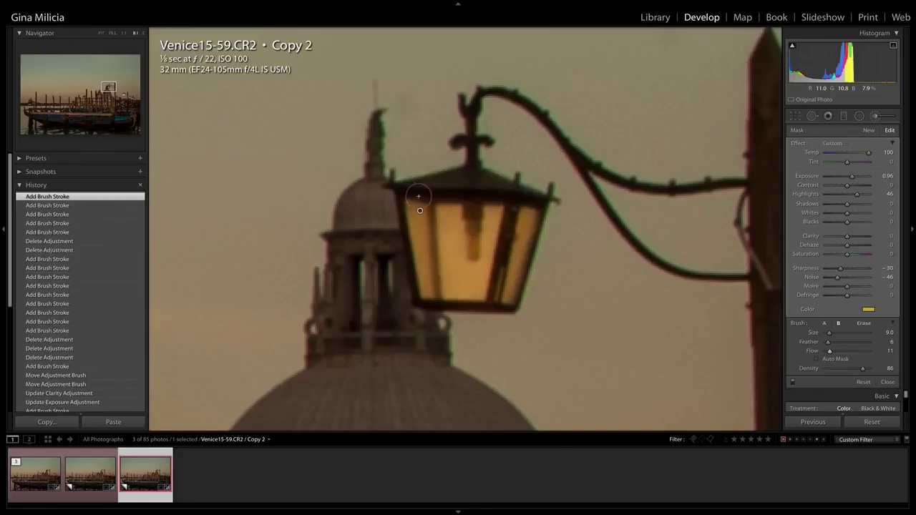
{"action": "mouse_move", "coordinate": [415, 196]}
{"action": "left_mouse_down"}
{"action": "mouse_move", "coordinate": [407, 188]}
{"action": "mouse_move", "coordinate": [528, 192]}
{"action": "mouse_move", "coordinate": [465, 183]}
{"action": "left_mouse_up"}
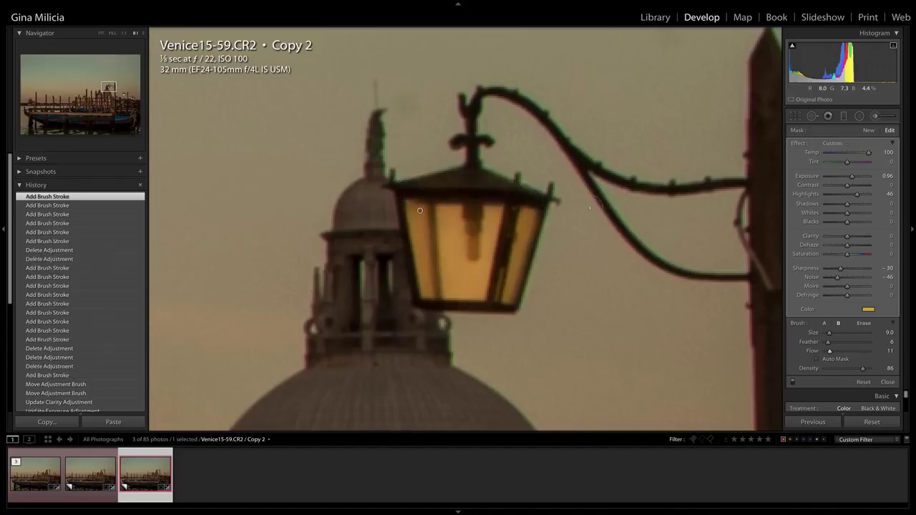
Paint a faint glow onto the lamp's finial and curved bracket with a small brush of size 2 to 3.
{"action": "left_click", "coordinate": [476, 105]}
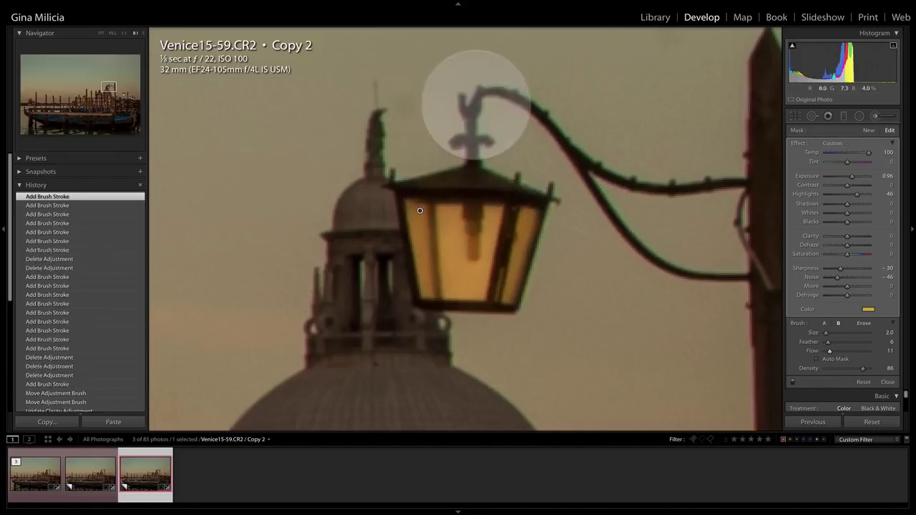
{"action": "mouse_move", "coordinate": [474, 106]}
{"action": "left_mouse_down"}
{"action": "mouse_move", "coordinate": [472, 164]}
{"action": "mouse_move", "coordinate": [475, 96]}
{"action": "mouse_move", "coordinate": [468, 122]}
{"action": "mouse_move", "coordinate": [466, 98]}
{"action": "mouse_move", "coordinate": [472, 153]}
{"action": "left_mouse_up"}
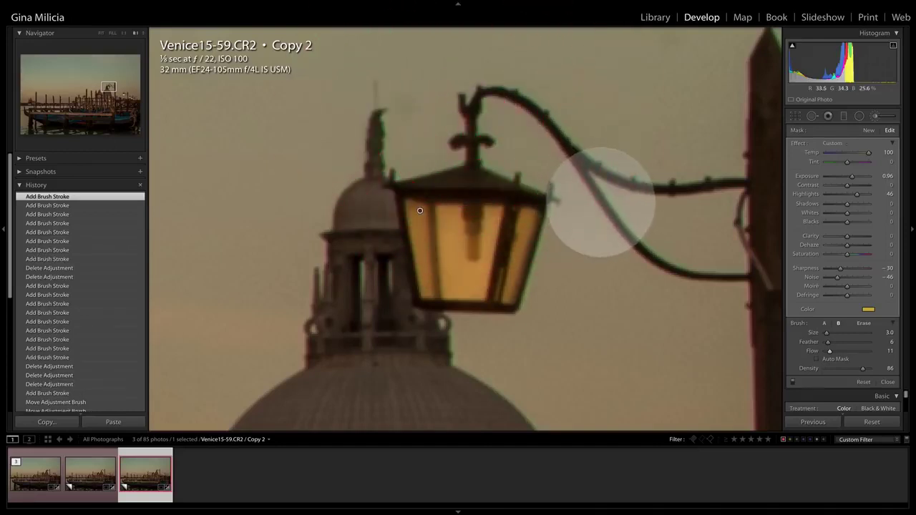
{"action": "mouse_move", "coordinate": [606, 210]}
{"action": "left_mouse_down"}
{"action": "mouse_move", "coordinate": [529, 106]}
{"action": "mouse_move", "coordinate": [497, 94]}
{"action": "mouse_move", "coordinate": [566, 136]}
{"action": "mouse_move", "coordinate": [617, 232]}
{"action": "left_mouse_up"}
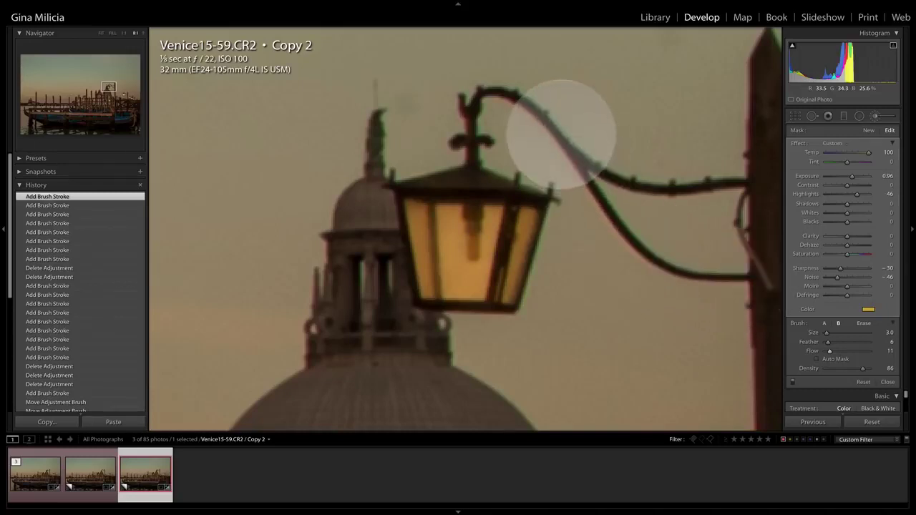
Enlarge the brush to size 8 and paint a faint reflected glow down the lamp-facing side of the pole.
{"action": "left_click_drag", "start_coordinate": [768, 276], "coordinate": [513, 161]}
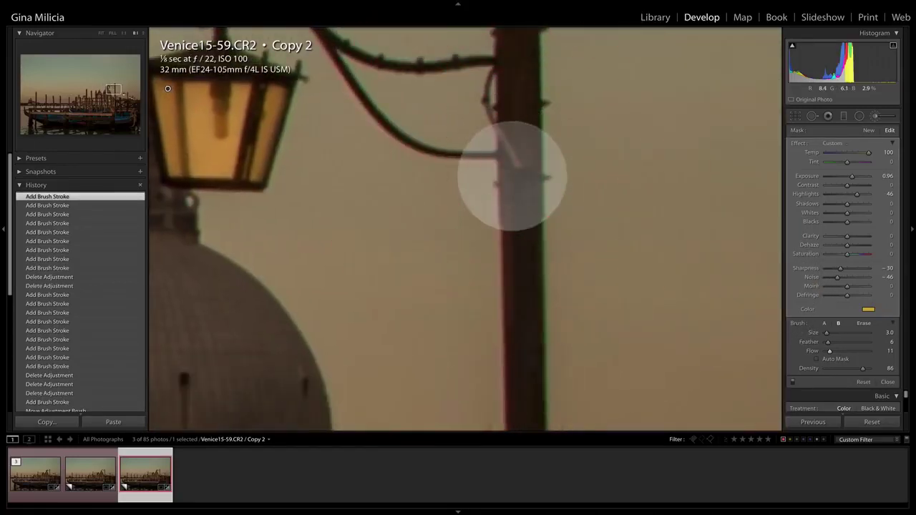
{"action": "scroll", "coordinate": [510, 176], "scroll_direction": "up", "scroll_amount": 3}
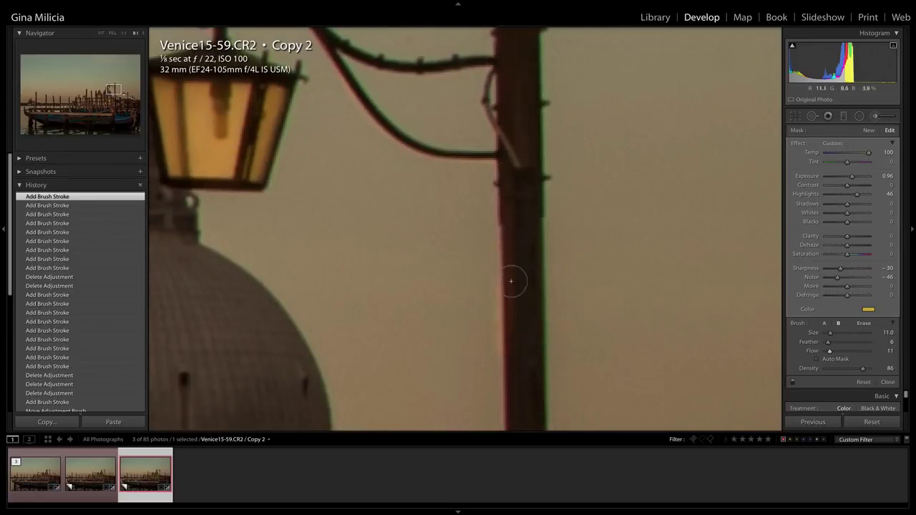
{"action": "left_click_drag", "start_coordinate": [514, 347], "coordinate": [515, 345]}
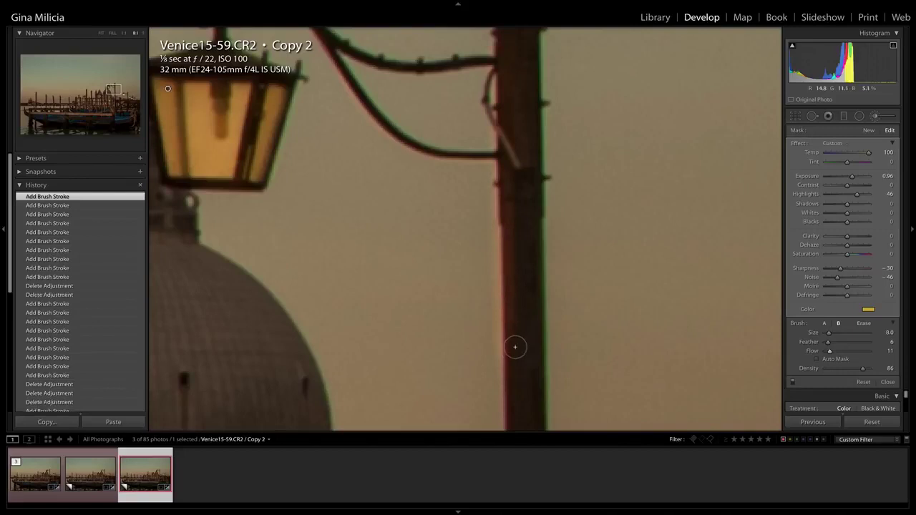
{"action": "scroll", "coordinate": [511, 201], "scroll_direction": "down", "scroll_amount": 2}
{"action": "left_click", "coordinate": [492, 330]}
Erase the glow that spills into the sky beside the pole with a size 8 eraser.
{"action": "key", "text": "alt"}
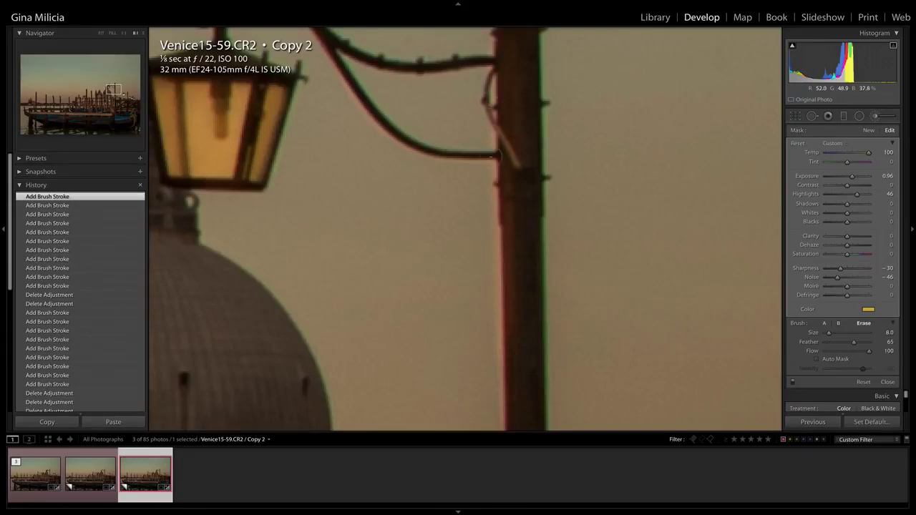
{"action": "left_click_drag", "start_coordinate": [486, 93], "coordinate": [487, 269]}
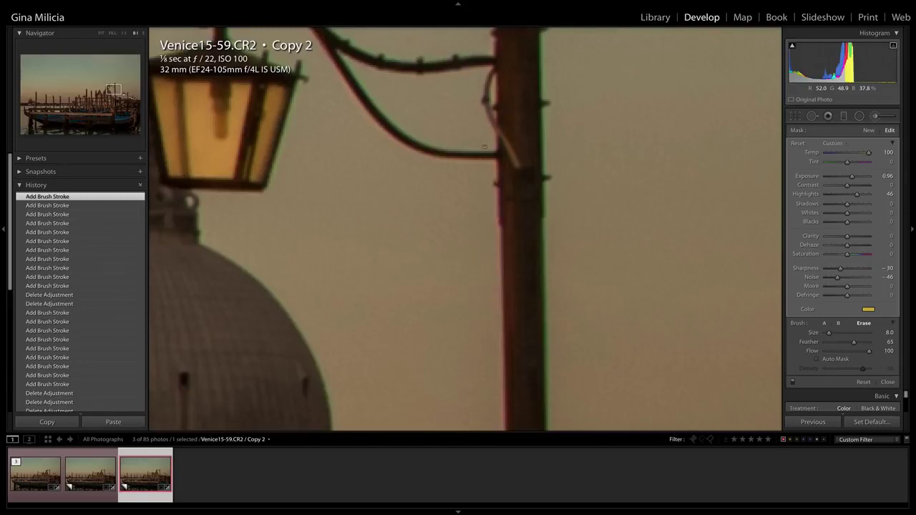
{"action": "mouse_move", "coordinate": [431, 197]}
{"action": "left_mouse_down"}
{"action": "mouse_move", "coordinate": [511, 296]}
{"action": "mouse_move", "coordinate": [635, 308]}
{"action": "left_mouse_up"}
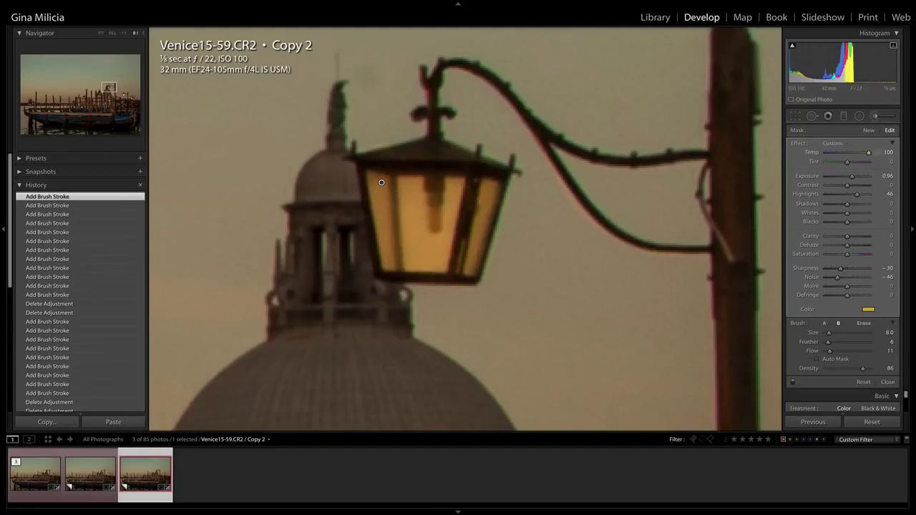
Start a new brush adjustment for the bulb using the Night_Light_two effect preset.
{"action": "left_click", "coordinate": [868, 130]}
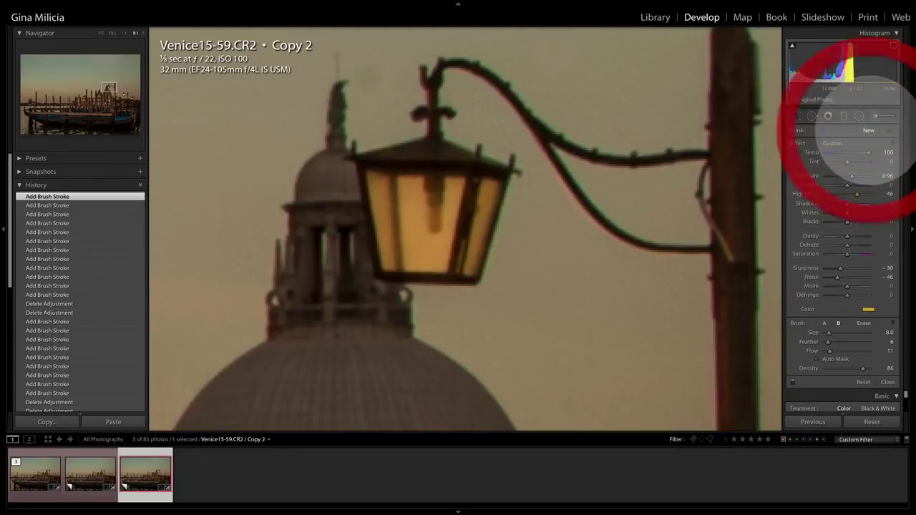
{"action": "left_click", "coordinate": [834, 143]}
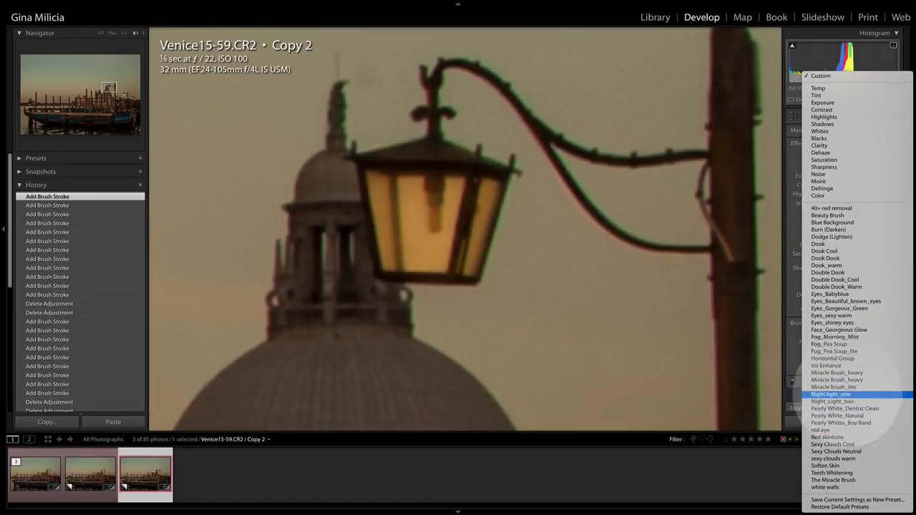
{"action": "left_click", "coordinate": [832, 401]}
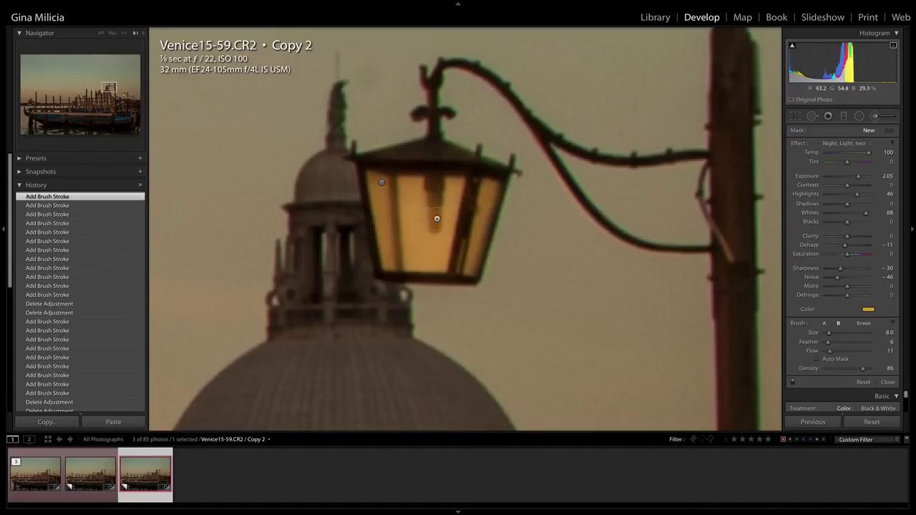
Reduce the brush to size 5 and paint a bright glow over the bulb inside the lantern.
{"action": "key", "text": "bracketleft"}
{"action": "left_click_drag", "start_coordinate": [381, 182], "coordinate": [434, 211]}
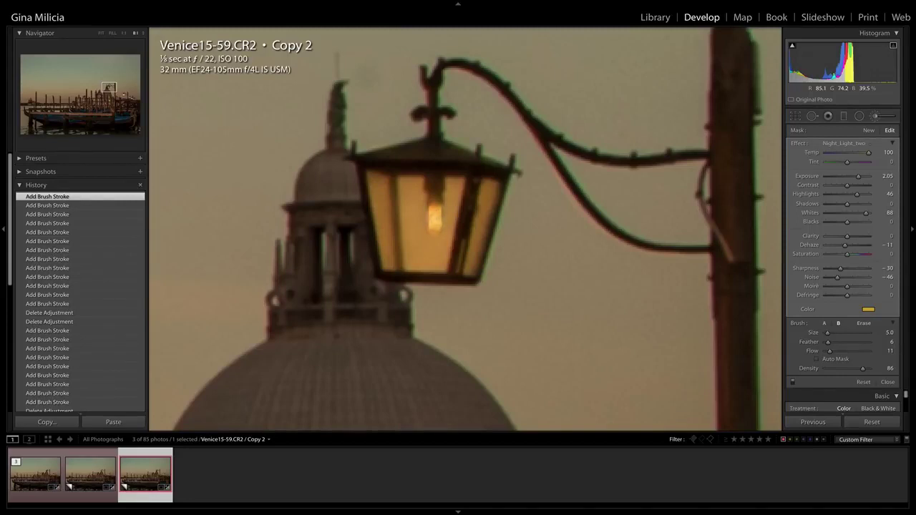
{"action": "left_click_drag", "start_coordinate": [422, 207], "coordinate": [434, 211]}
Erase the glow spilling past the bulb's edge with a size 6 eraser, then brighten the bulb's centre with the size 5 brush.
{"action": "key", "text": "alt"}
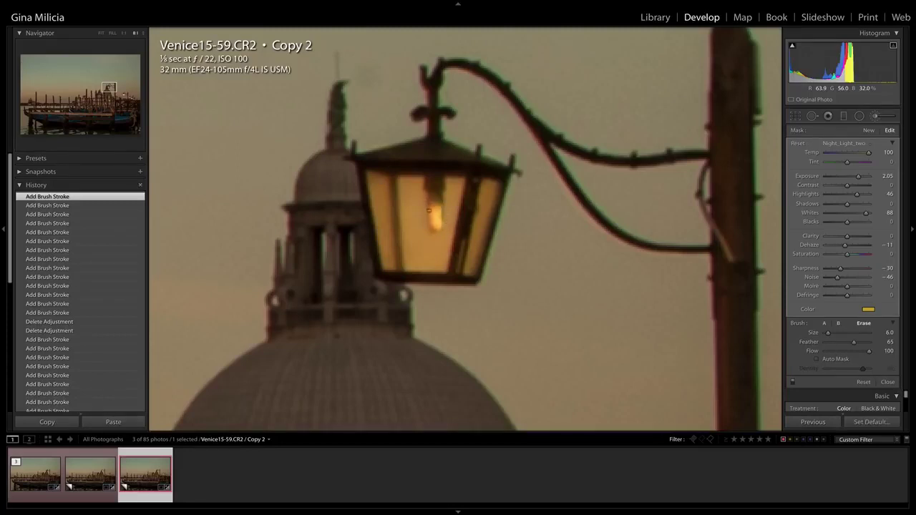
{"action": "left_click_drag", "start_coordinate": [429, 209], "coordinate": [434, 211]}
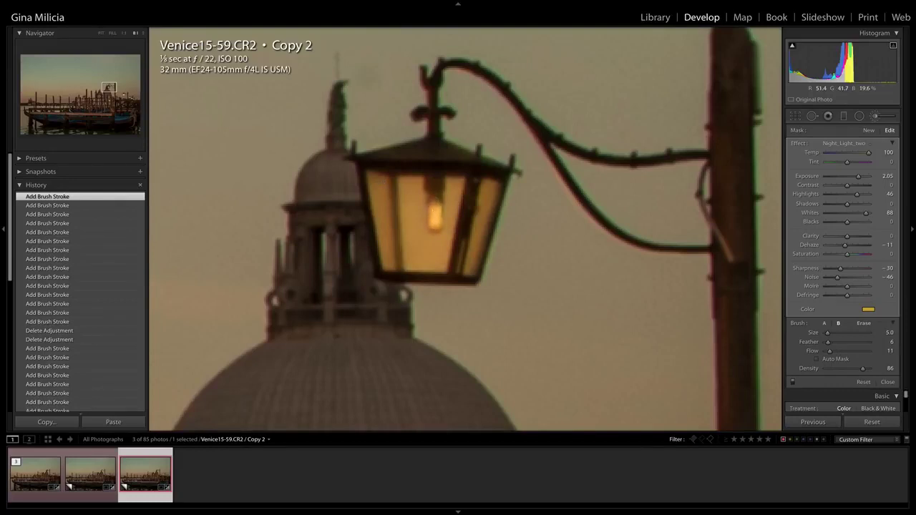
{"action": "left_click", "coordinate": [435, 216]}
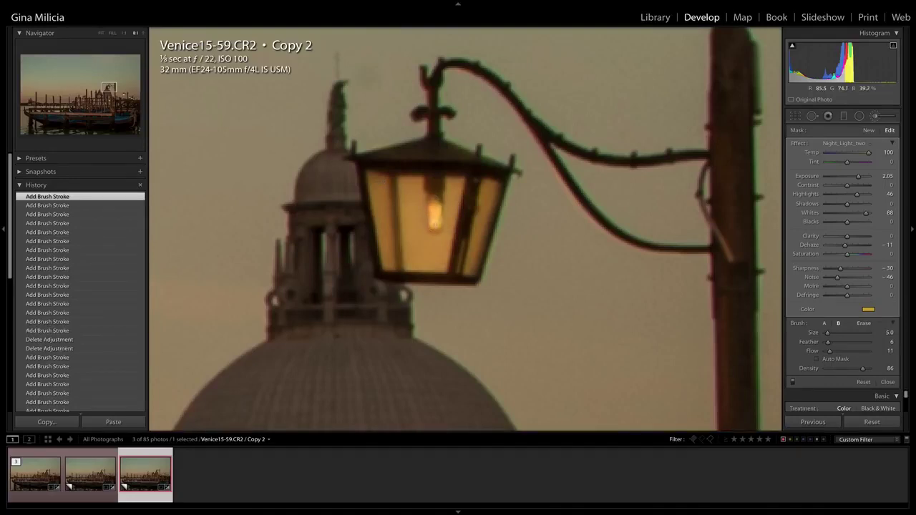
{"action": "left_click", "coordinate": [491, 244]}
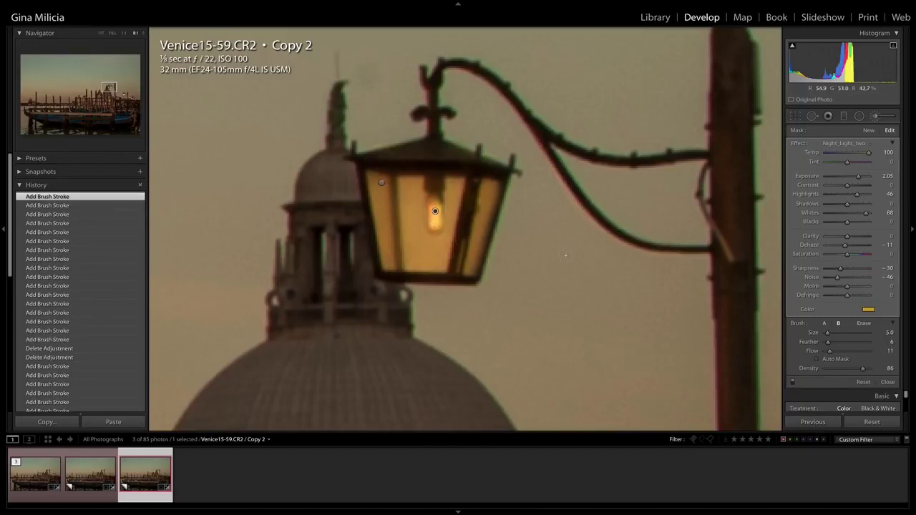
Fit the whole photo in view and hide the adjustment pins to examine the lit lamp in context.
{"action": "left_click", "coordinate": [102, 34]}
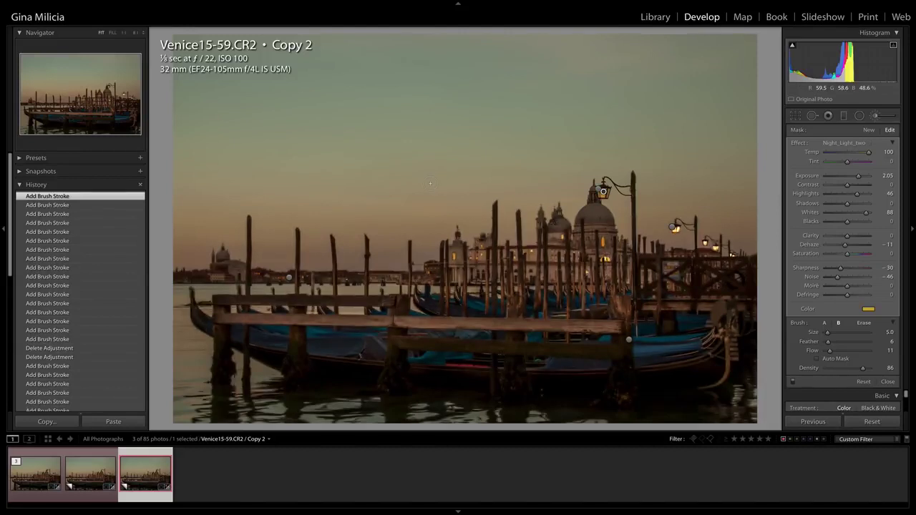
{"action": "key", "text": "h"}
{"action": "key", "text": "alt"}
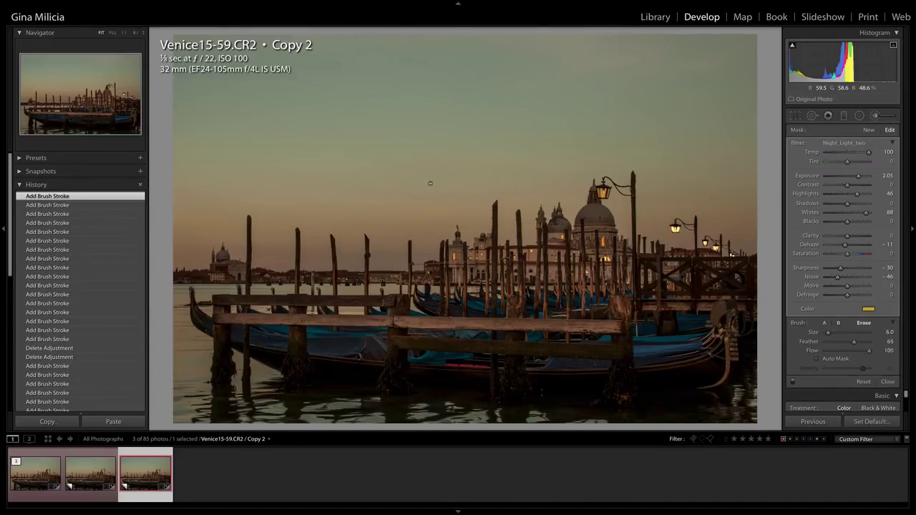